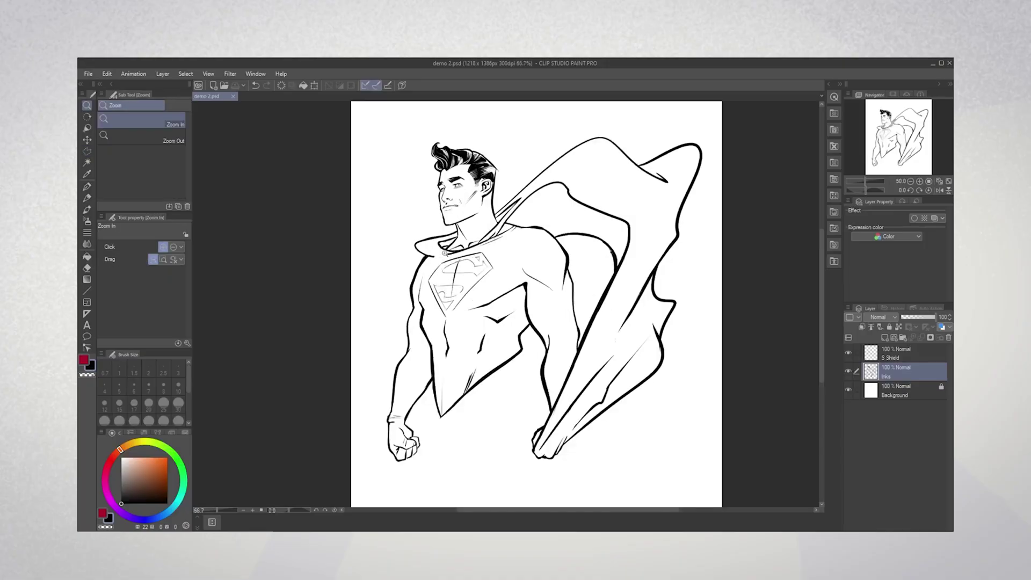
Step: Zoom in on the chest of the Superman drawing in demo 2.psd
left_click(440, 262)
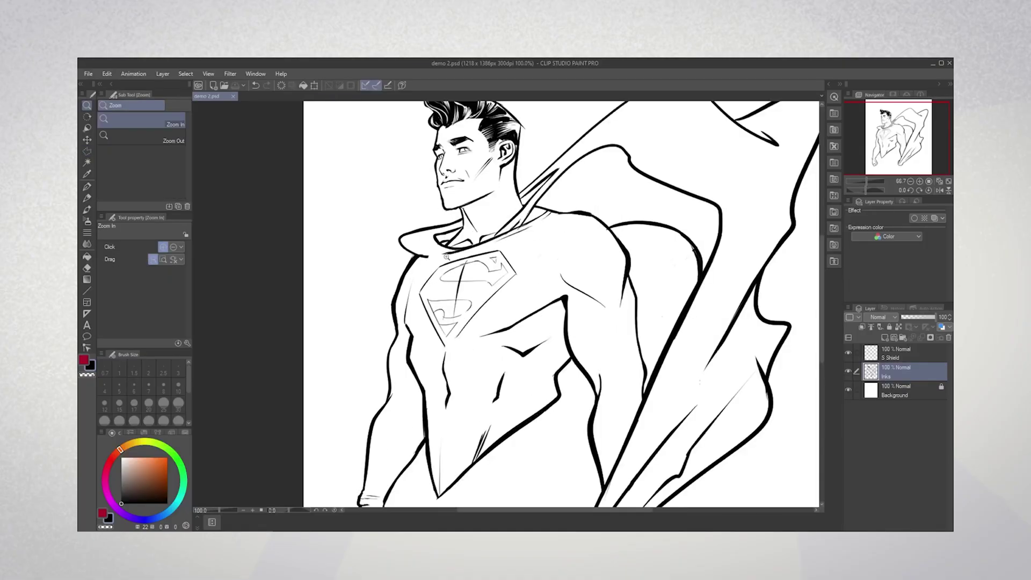
Step: Ink an extra Turnip pen stroke along the collar on the Inks layer
key("m")
key("p")
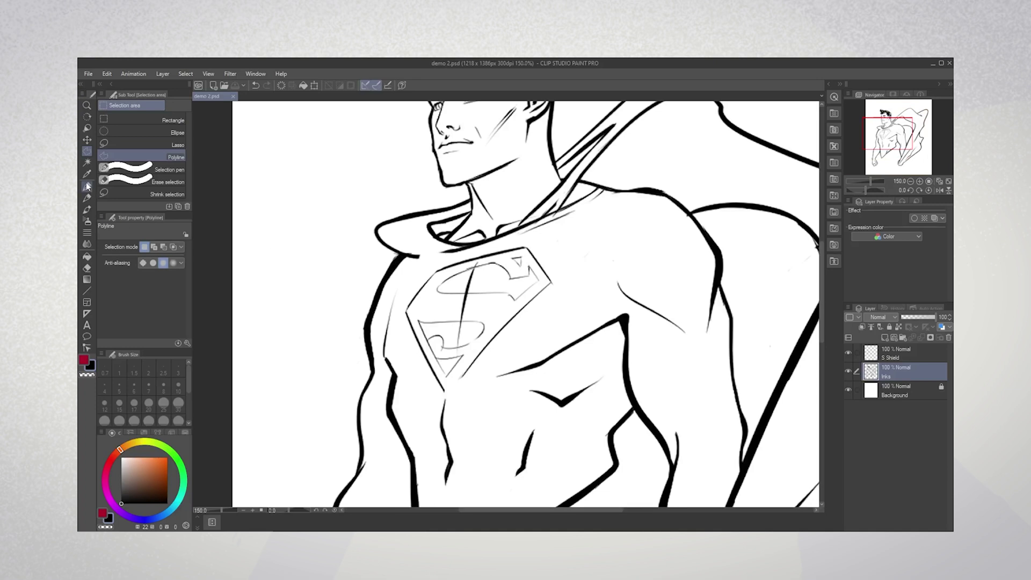
left_click_drag(415, 253, 475, 235)
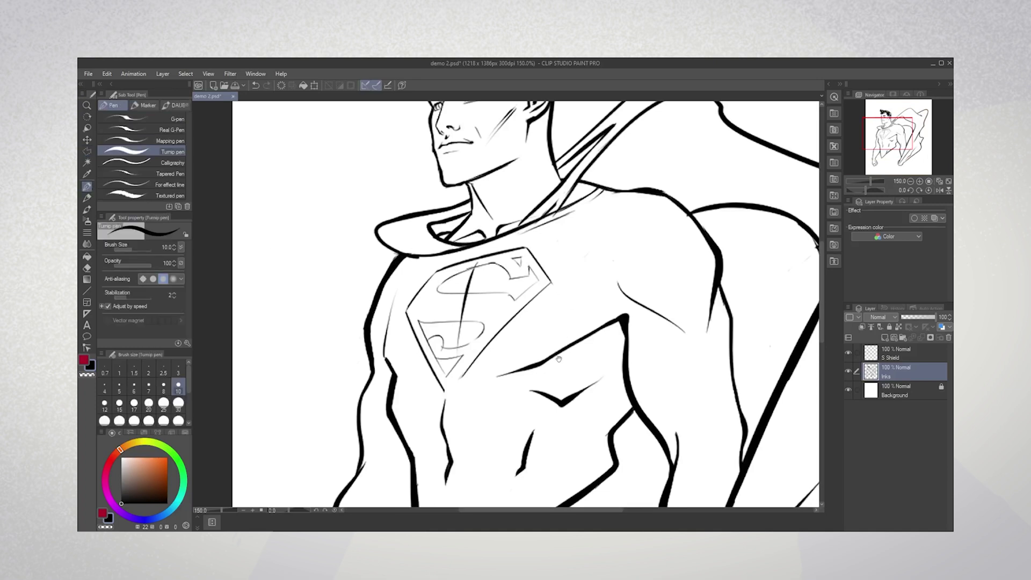
scroll(564, 350, "down", 3)
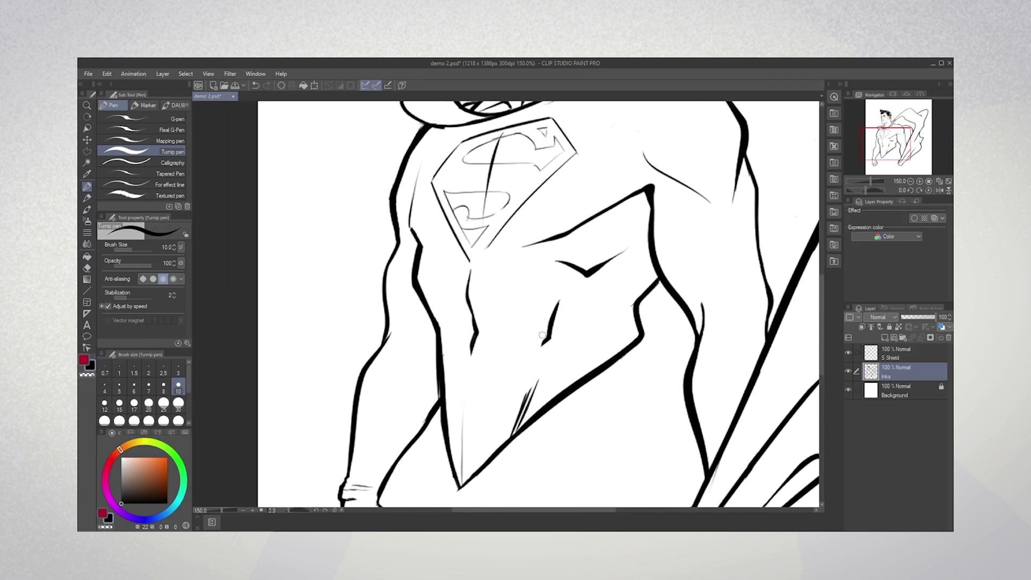
scroll(545, 321, "down", 3)
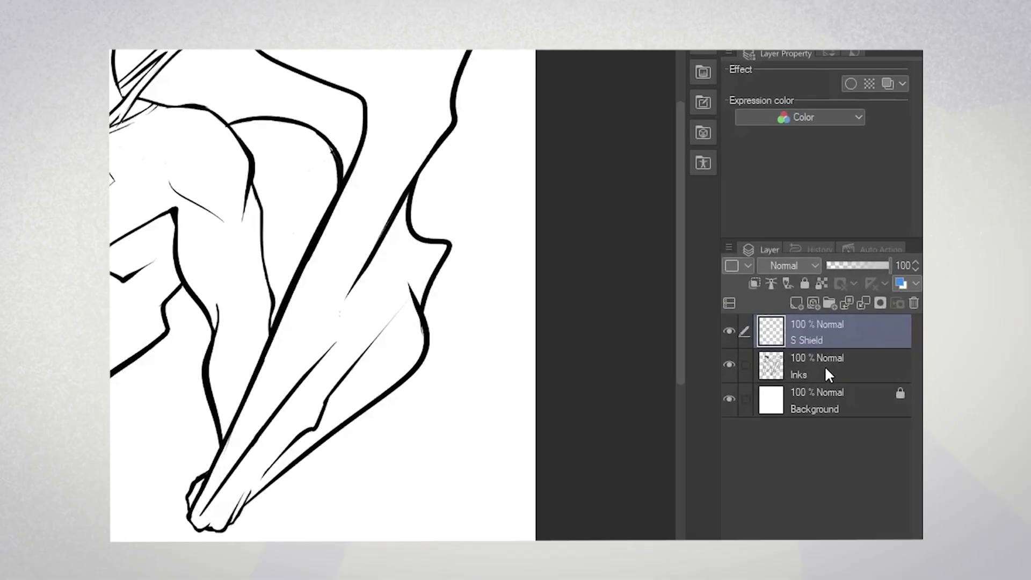
Step: Select the Inks layer and mark it as the fill reference layer
left_click(826, 365)
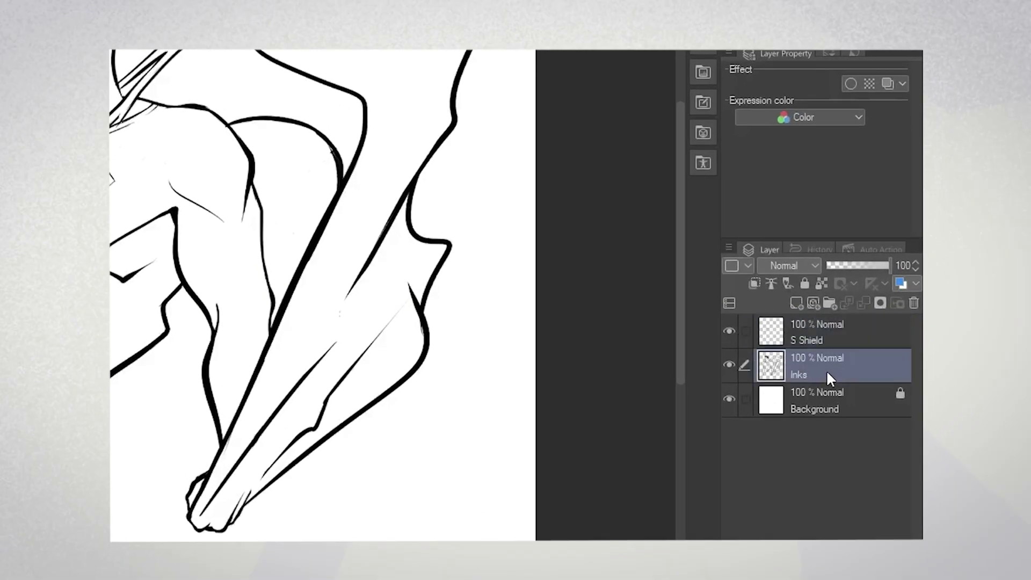
left_click(771, 283)
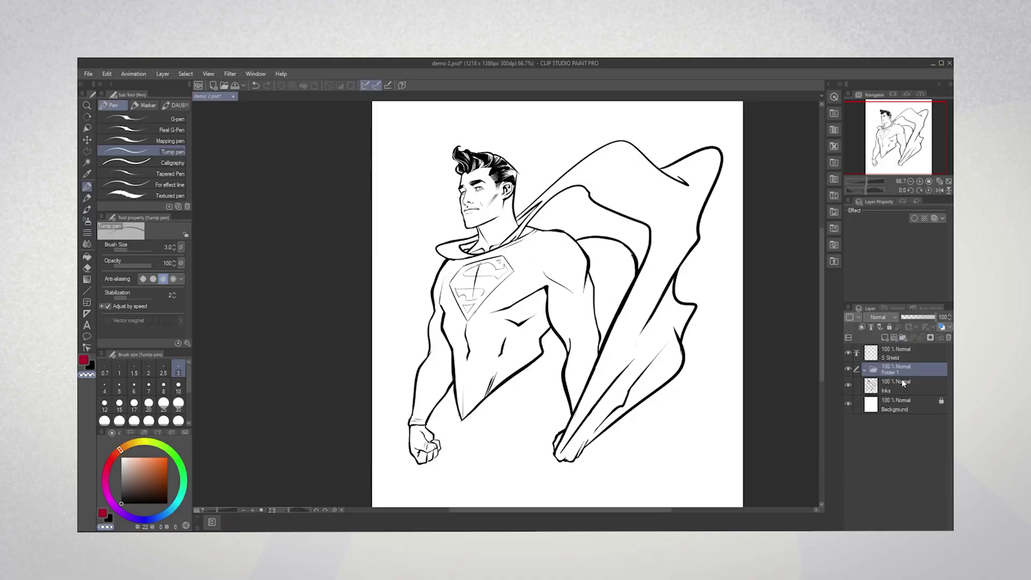
Step: Drag the S Shield and Inks layers into Folder 1 in the Layer palette
left_click_drag(903, 382, 910, 360)
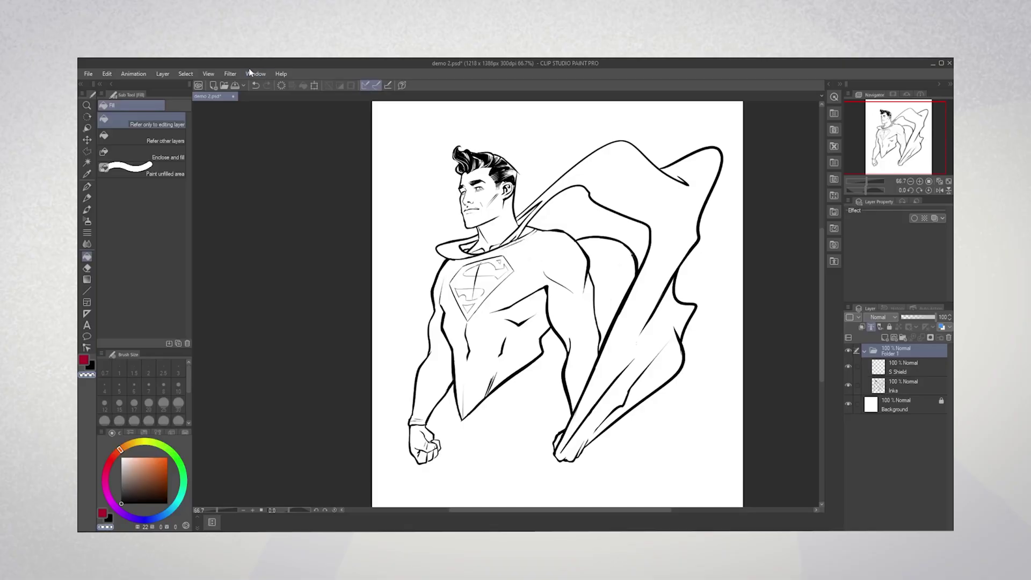
Step: Show the Tool property palette for the Fill tool via the Window menu
left_click(255, 73)
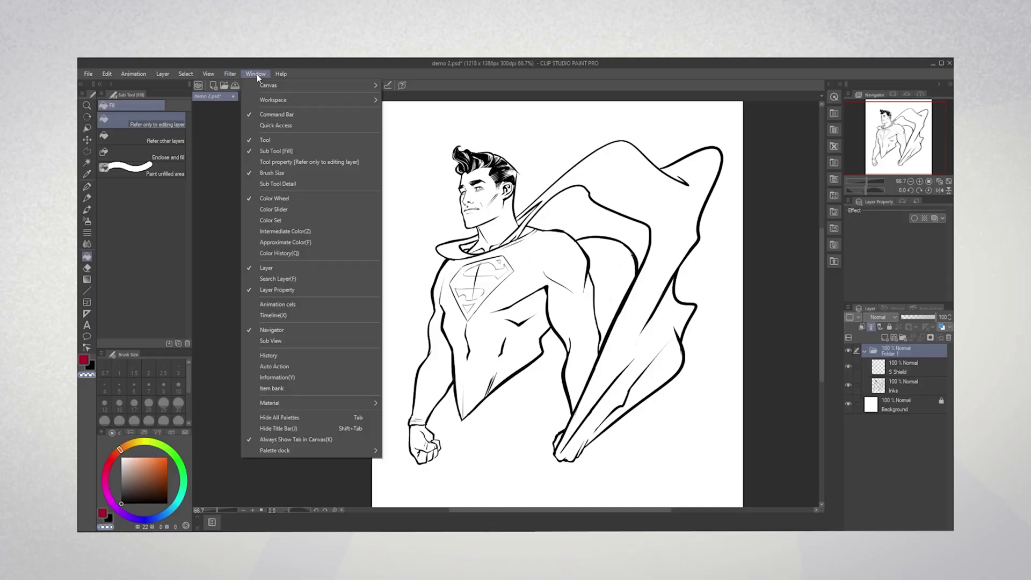
left_click(293, 163)
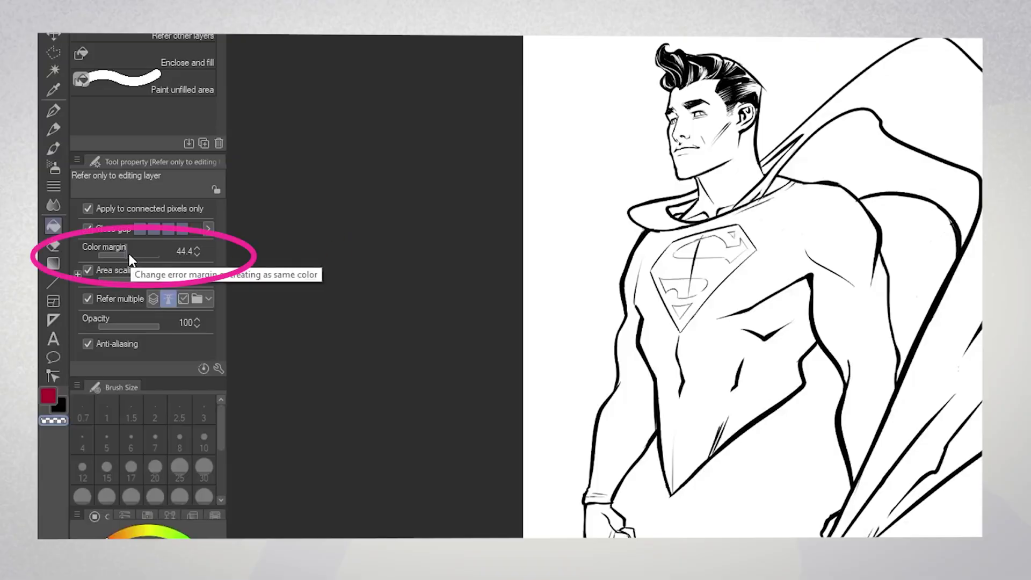
Step: Nudge the Fill tool's colour margin up to 46.9
left_click_drag(129, 254, 127, 253)
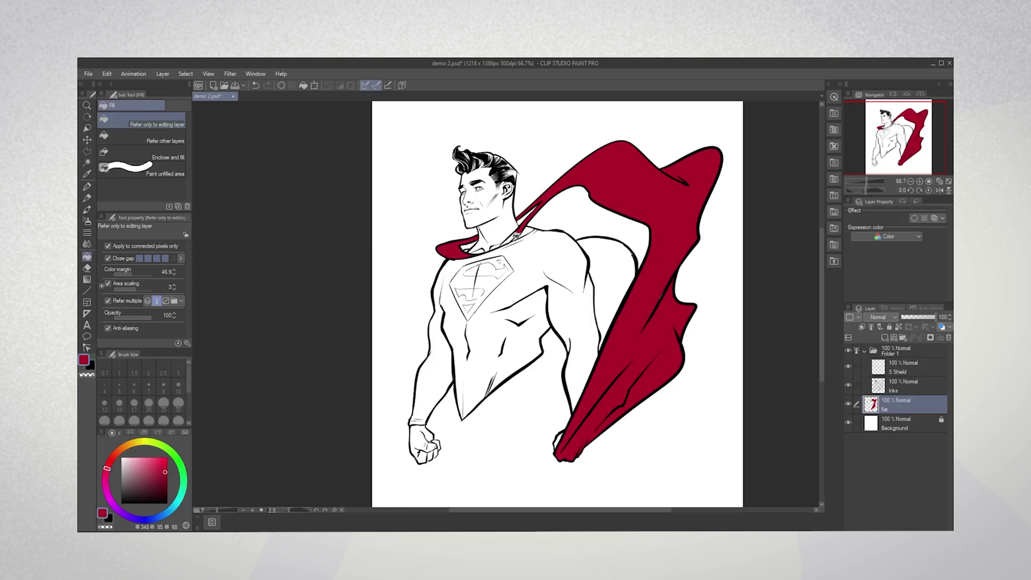
Step: Fill the inner cape pink and the suit blue, undoing a leaking red emblem fill
left_click(600, 223)
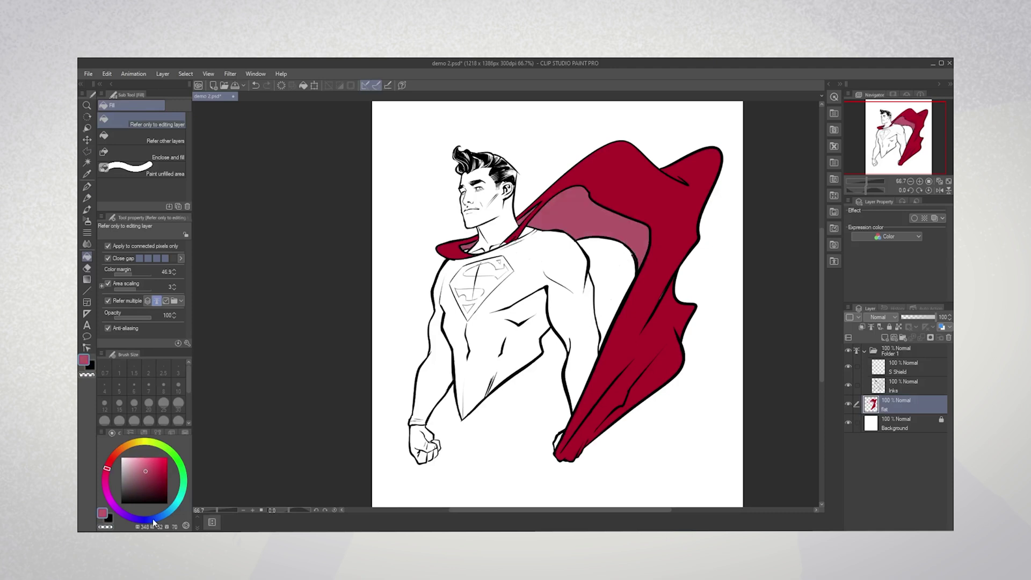
left_click(154, 469)
left_click(488, 364)
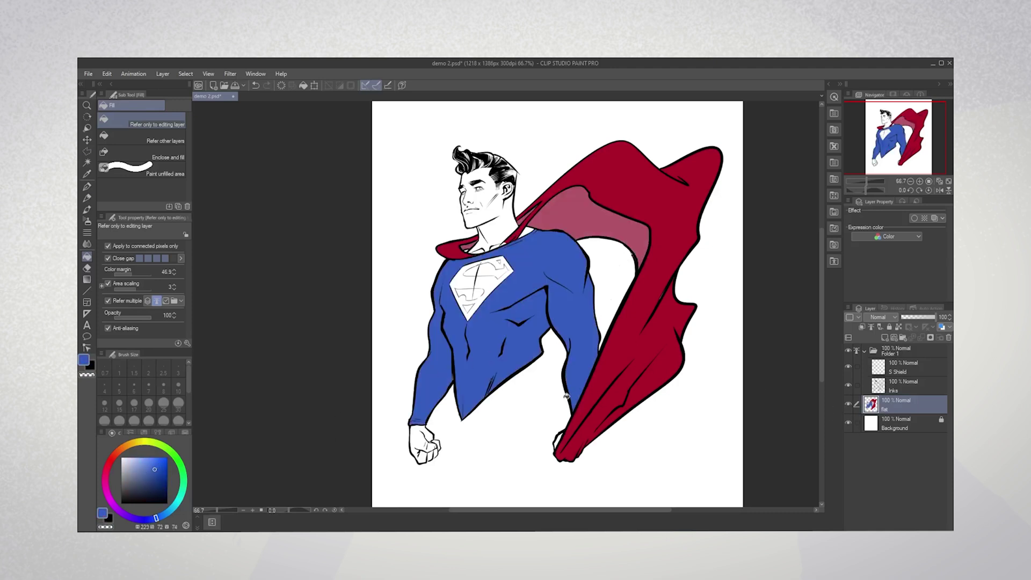
left_click(87, 176)
left_click(666, 215)
key("g")
left_click(472, 284)
key("ctrl+z")
Step: Lower the colour margin to 19.8, fill the emblem red, pick yellow, and add a layer
left_click_drag(131, 274, 121, 274)
left_click(470, 282)
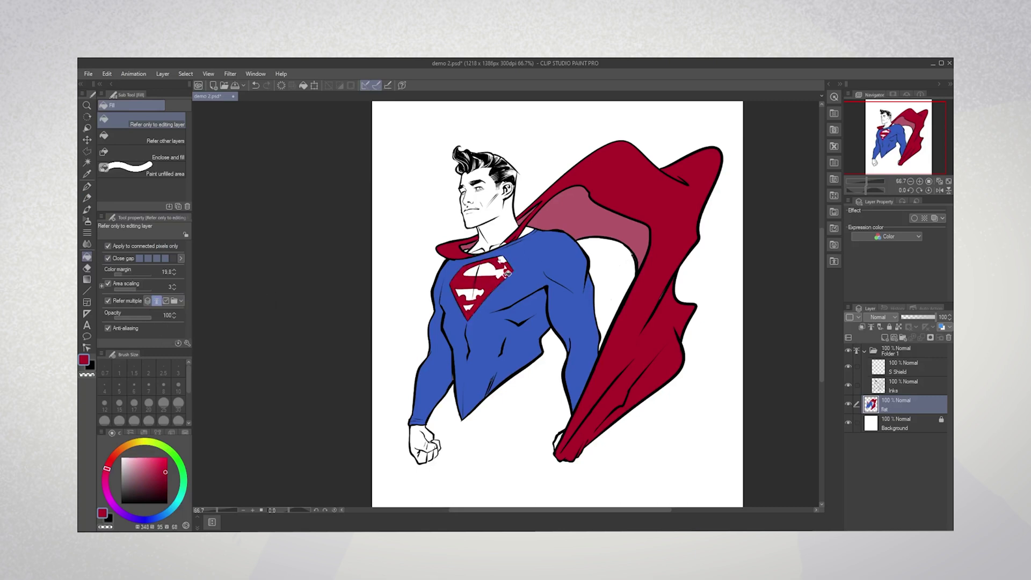
left_click(139, 441)
left_click_drag(156, 463, 158, 460)
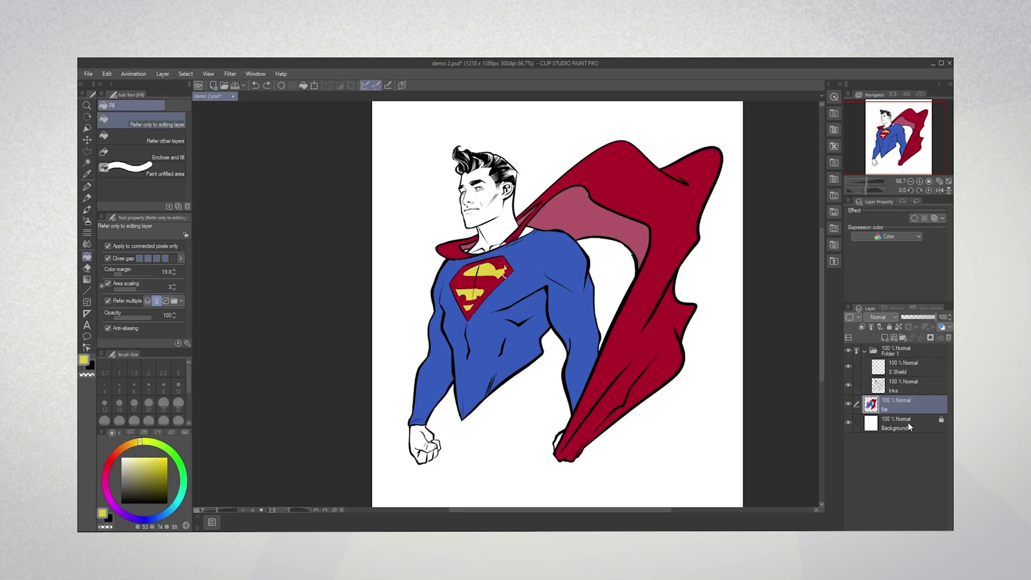
key("ctrl+shift+n")
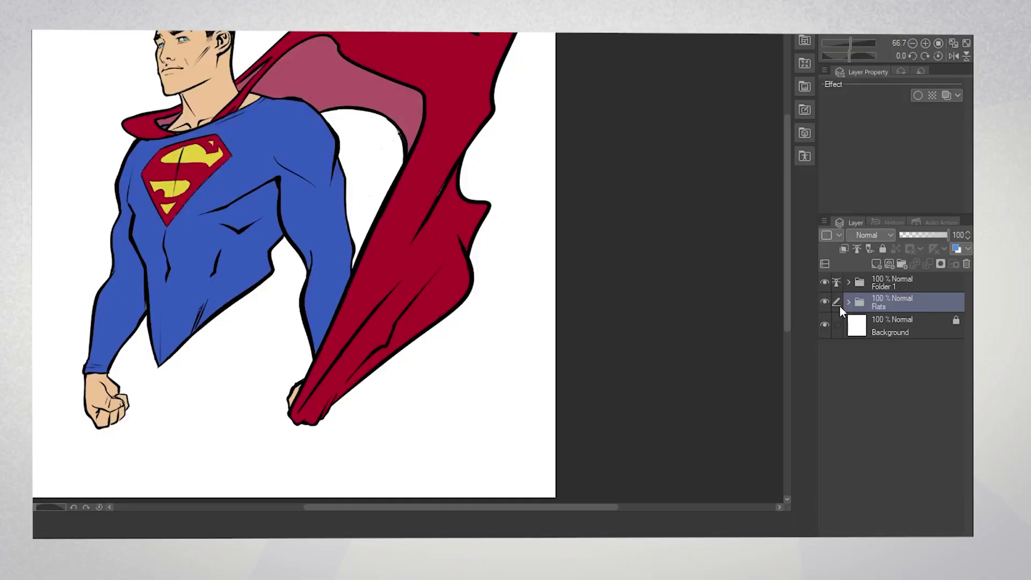
Step: Expand Flats, select the costume layer, and add a new Layer 1 clipped to it
left_click(847, 302)
left_click(913, 354)
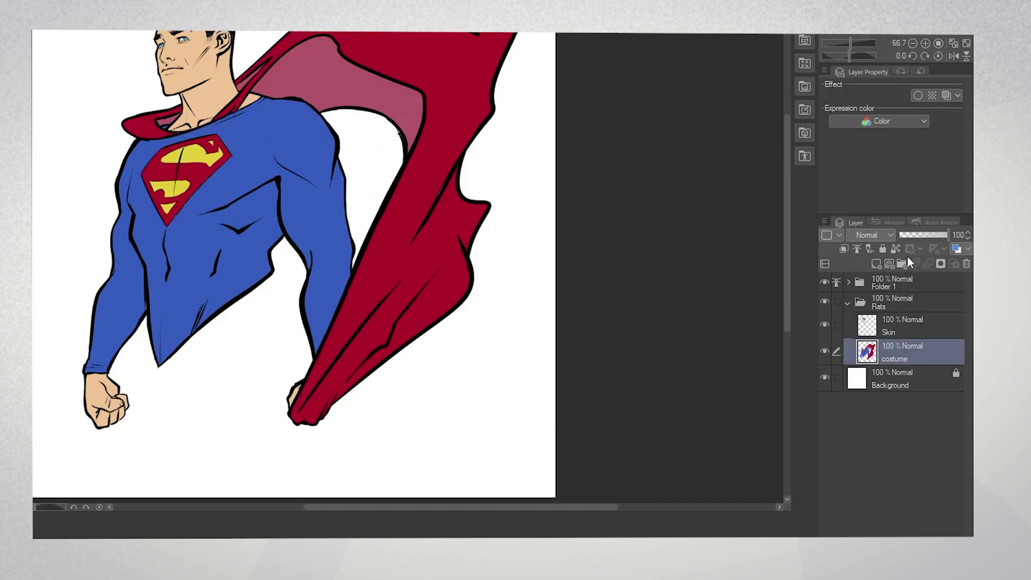
left_click(877, 265)
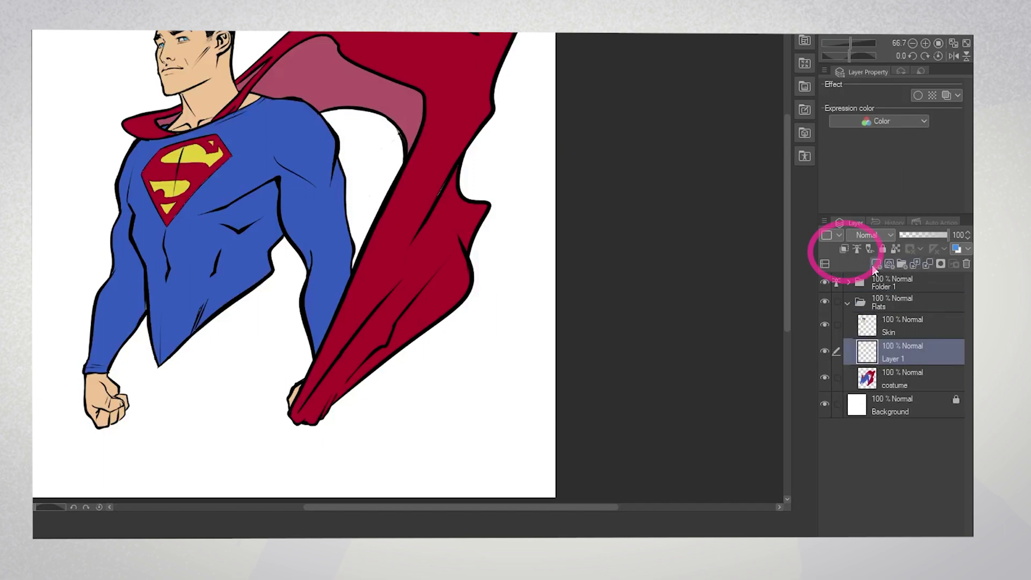
left_click(843, 248)
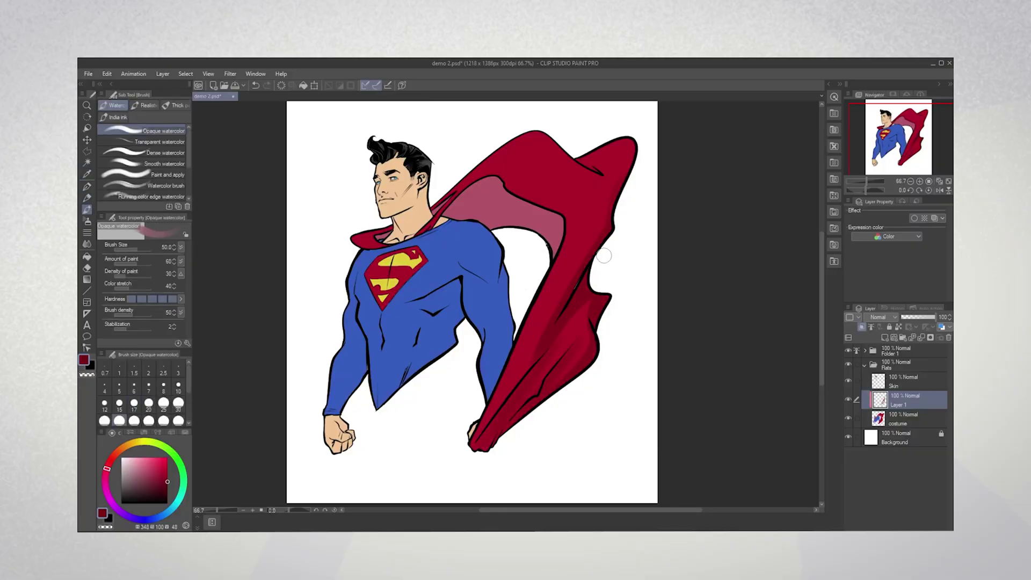
Step: Paint darker red shading strokes across the upper cape's folds and top edge
mouse_move(604, 256)
left_mouse_down()
mouse_move(595, 161)
mouse_move(593, 176)
mouse_move(609, 169)
mouse_move(570, 181)
mouse_move(542, 290)
mouse_move(558, 141)
mouse_move(567, 158)
mouse_move(519, 161)
left_mouse_up()
Step: Add a new layer above Skin, clip it to Skin, and pick an orange-brown shade
left_click(109, 527)
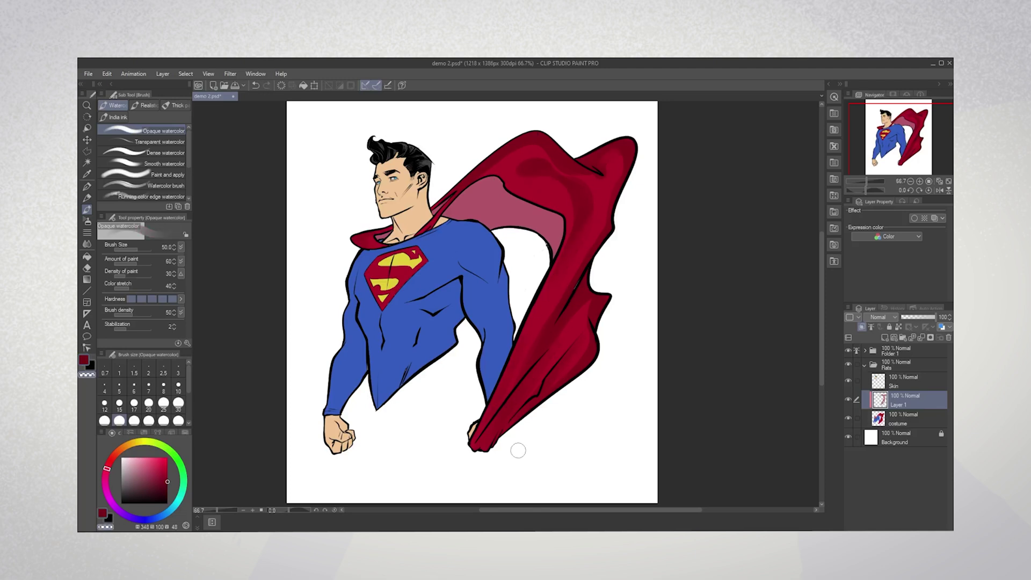
left_click(907, 382)
left_click(885, 337)
left_click(87, 174)
left_click(118, 451)
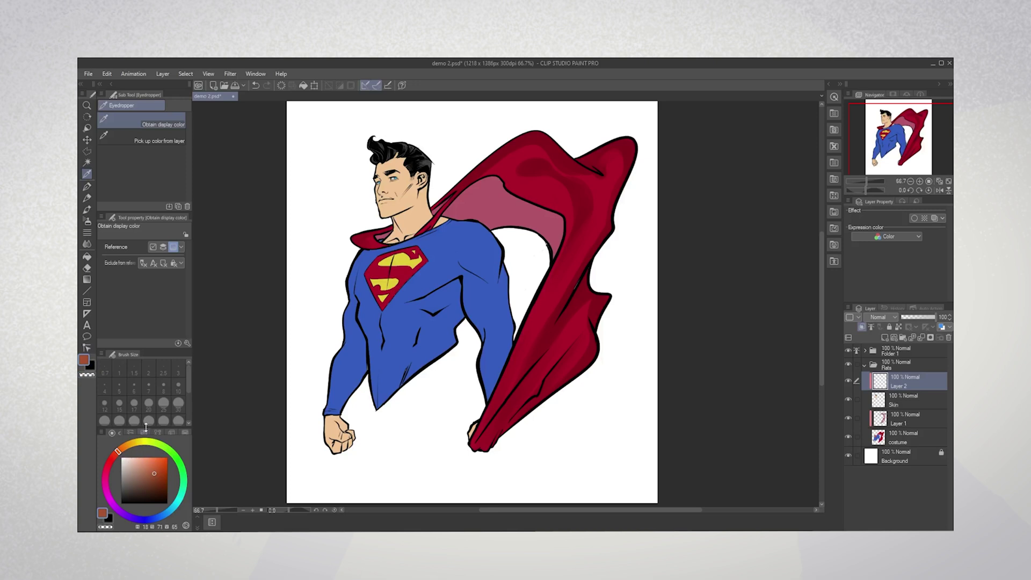
Step: Brush shading under the jaw and below the lower lip, zoomed to 100% on the head
key("b")
mouse_move(400, 220)
left_mouse_down()
mouse_move(432, 210)
mouse_move(435, 226)
mouse_move(445, 220)
left_mouse_up()
key("ctrl+space")
left_click(418, 160)
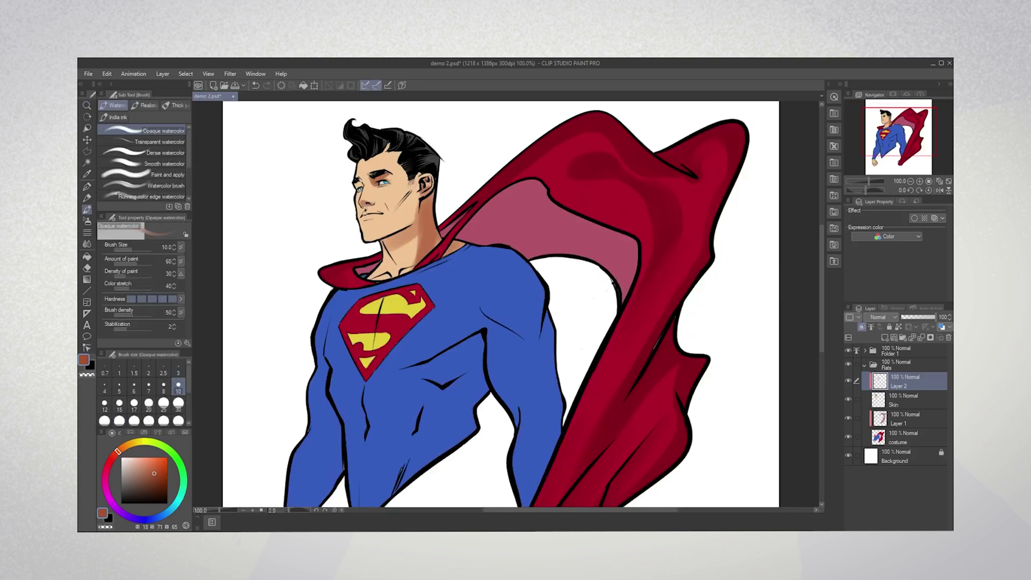
left_click_drag(367, 217, 378, 229)
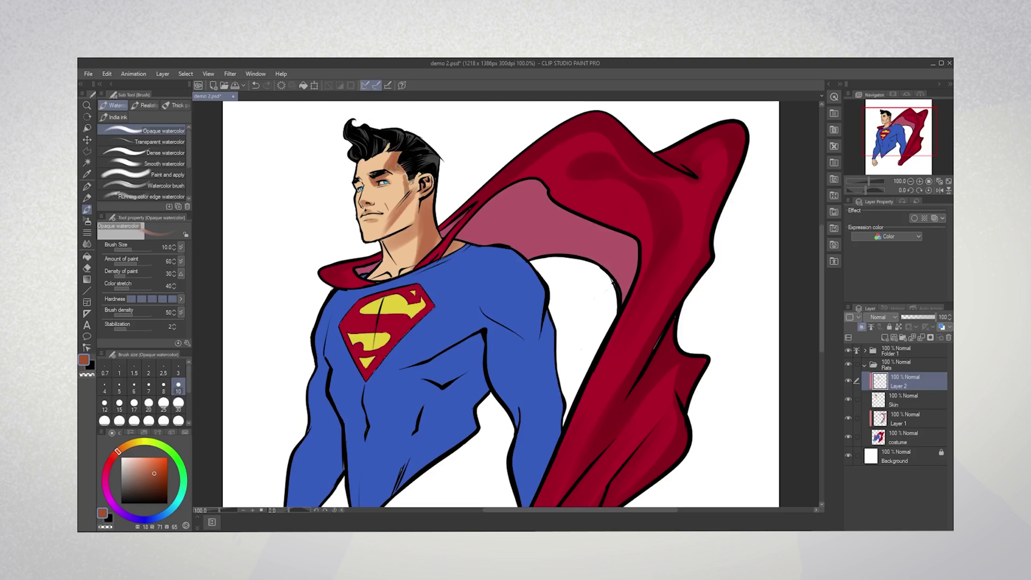
key("bracketright")
key("bracketright")
key("bracketright")
key("bracketright")
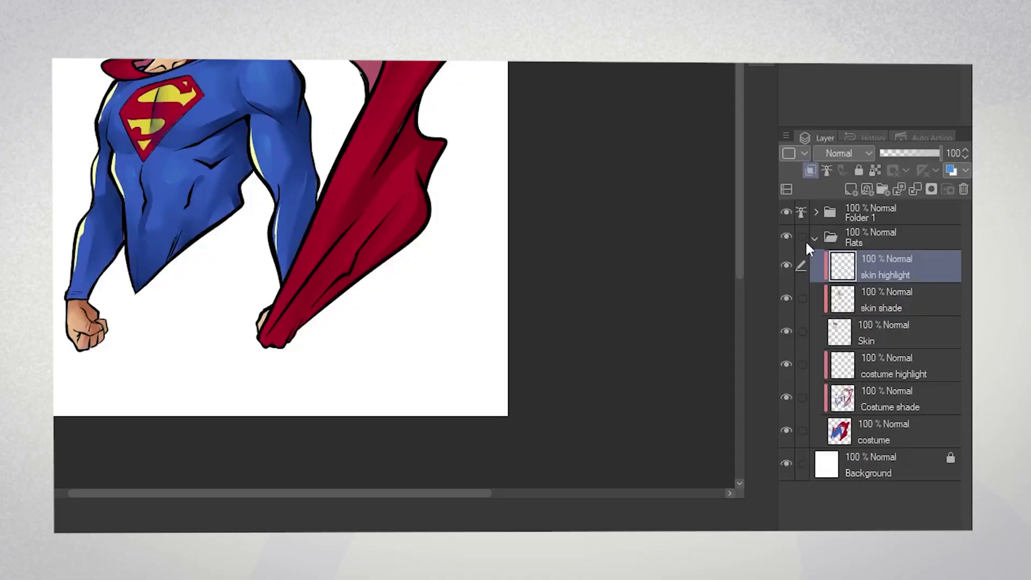
Step: Collapse the Flats folder so only Folder 1, Flats and Background are listed
left_click(816, 237)
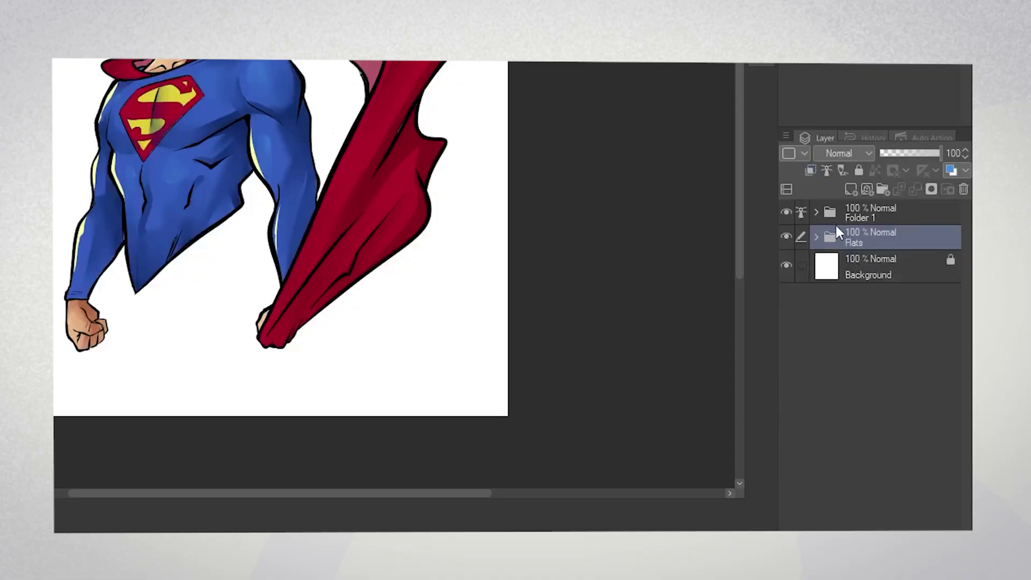
Step: Rename Folder 1 to 'line art'
double_click(857, 217)
type("line art")
key("Return")
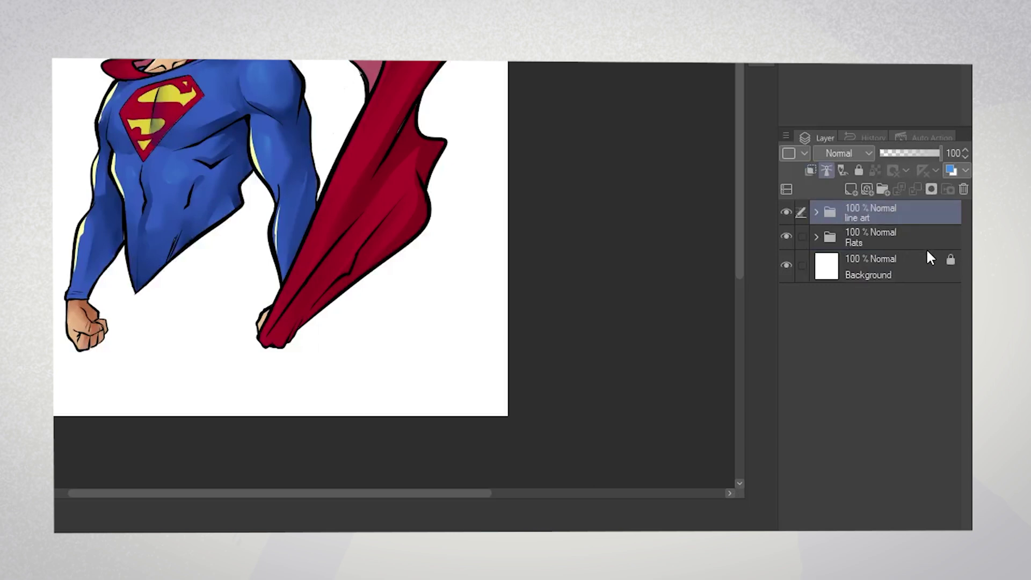
Step: Expand the line art and Flats folders and give Flats a yellow layer colour
left_click(816, 211)
left_click(814, 303)
scroll(902, 376, "down", 1)
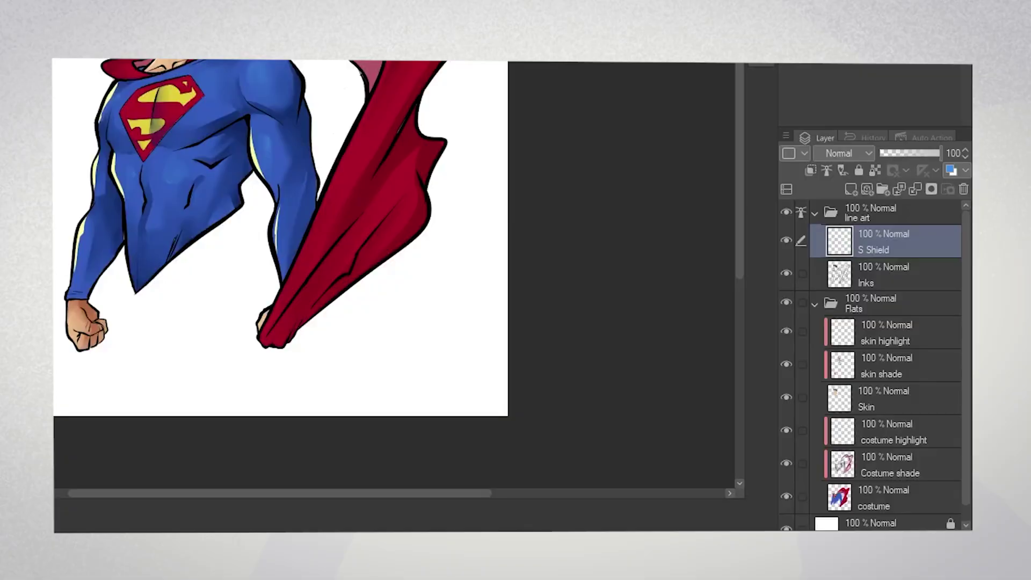
left_click(896, 300)
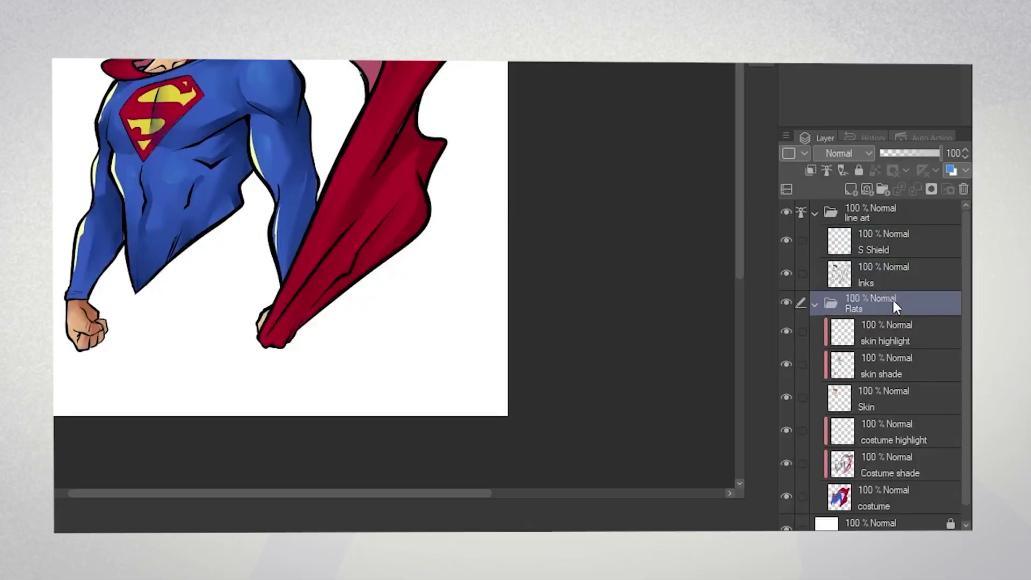
left_click(804, 154)
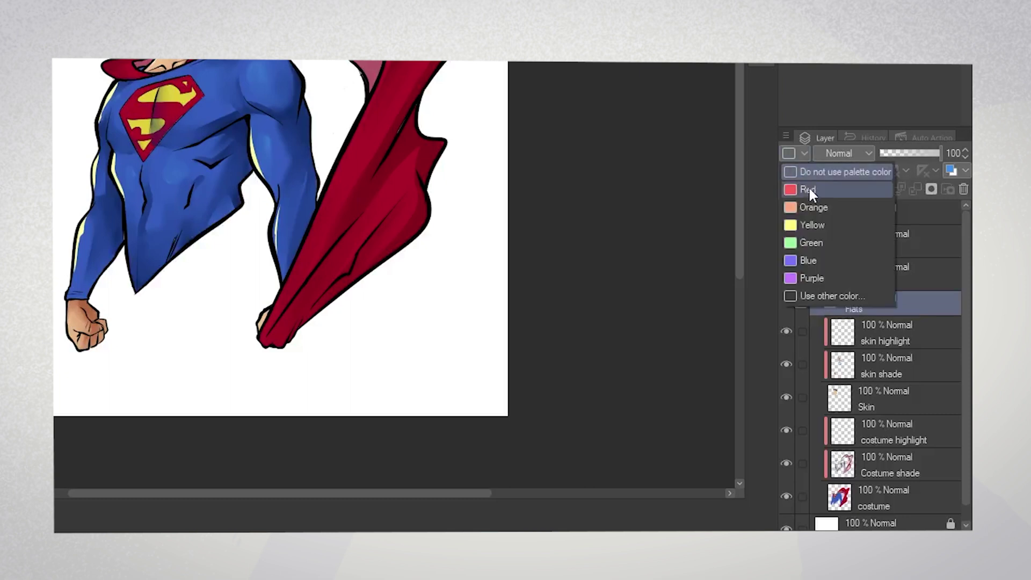
left_click(806, 222)
Step: Give the line art folder a green layer colour, then select the S Shield layer's colour choices
left_click(907, 216)
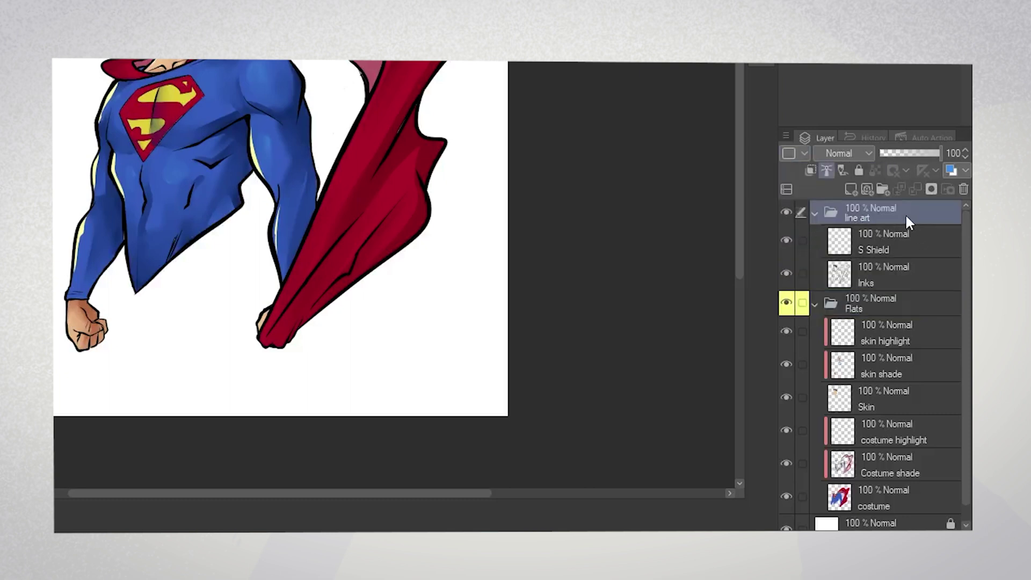
left_click(804, 154)
left_click(813, 241)
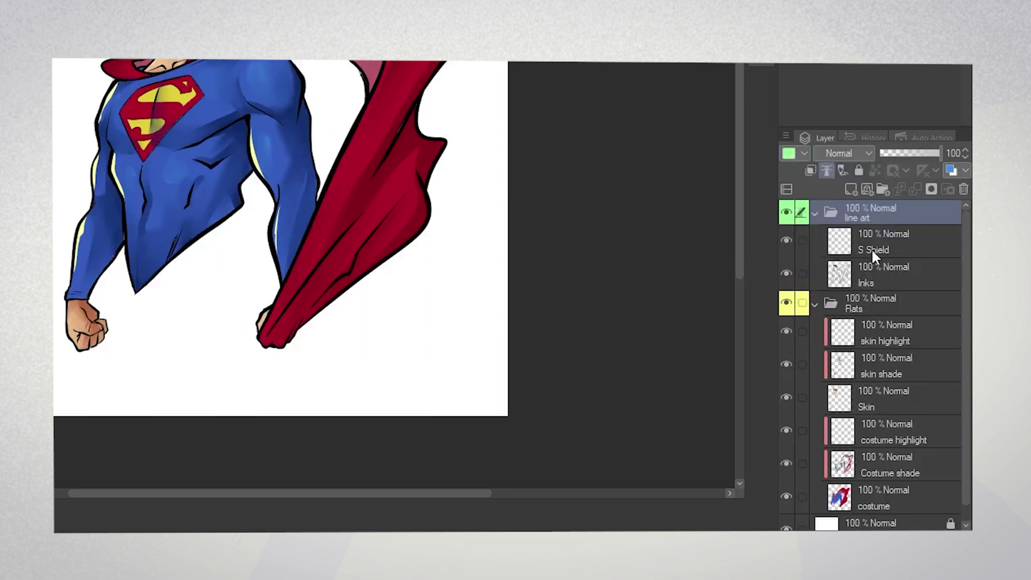
left_click(887, 237)
left_click(804, 155)
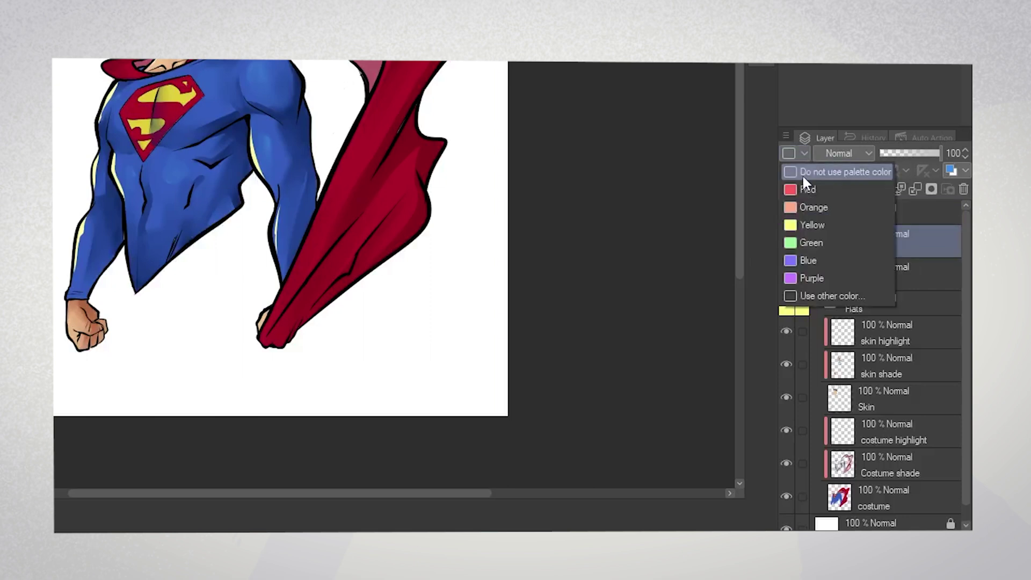